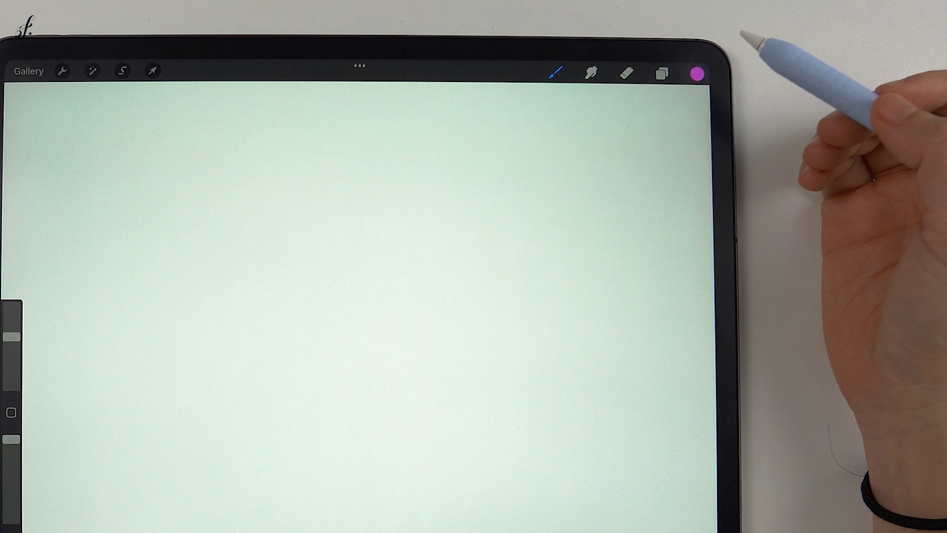
- Choose Freya Oil Lettering 16 - Multicolor from the Freya Oil Lettering brush set
click(556, 72)
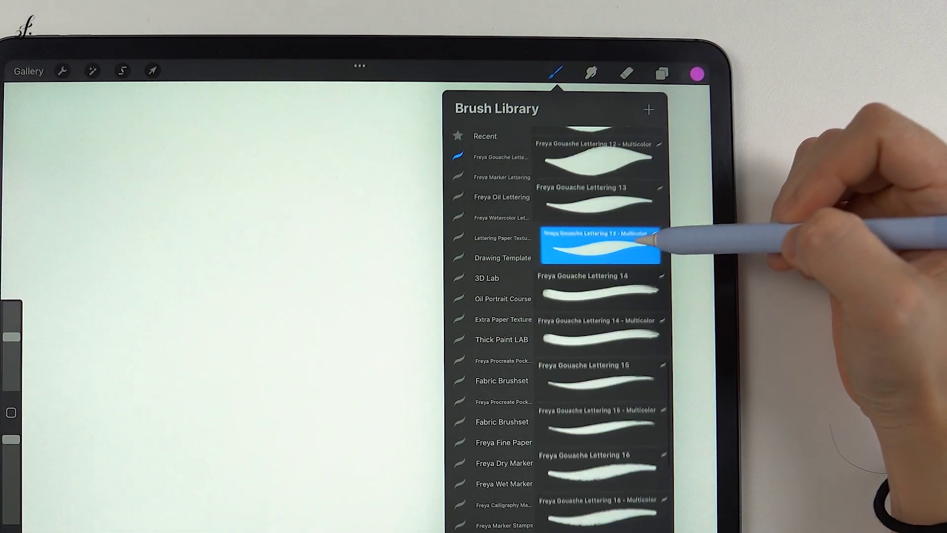
drag(655, 238, 645, 248)
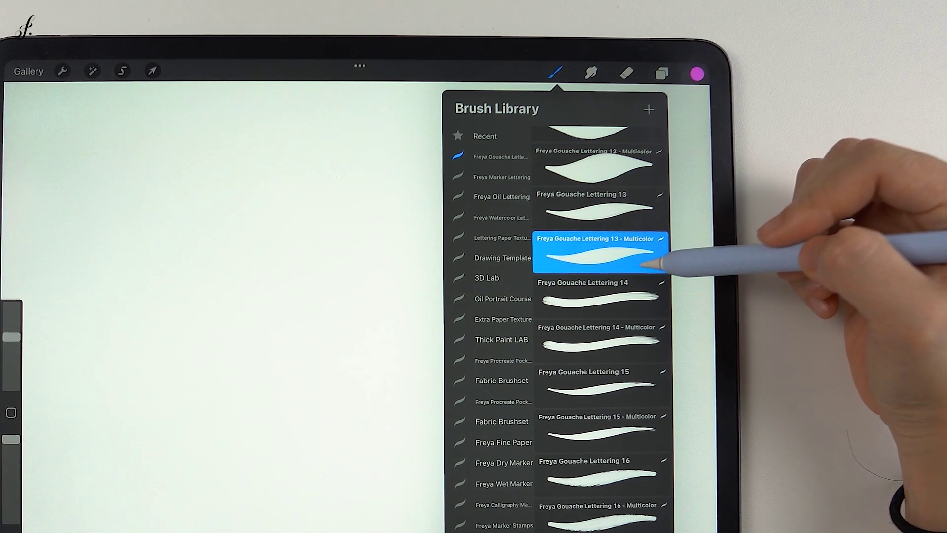
click(518, 197)
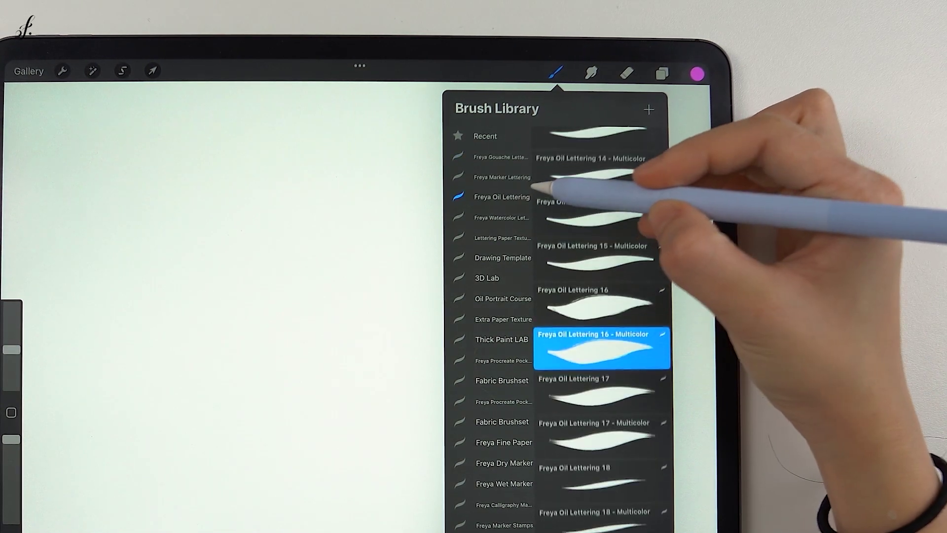
scroll(645, 275, down, 3)
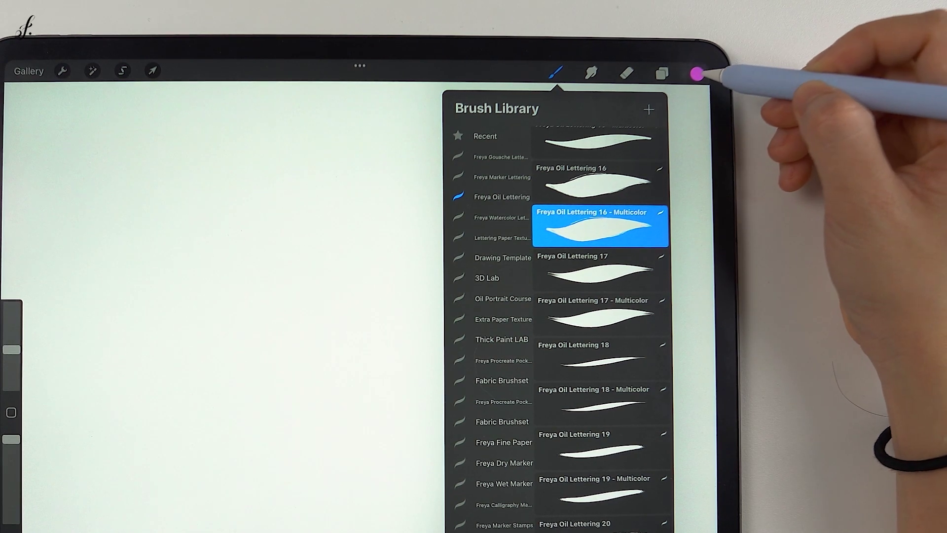
- Make dark blue from History the primary colour and magenta pink the secondary colour
click(697, 74)
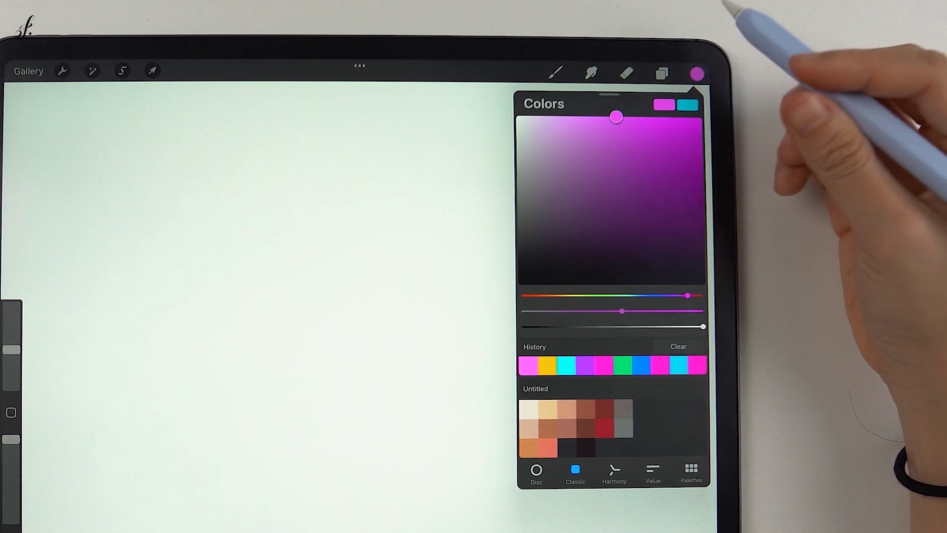
click(641, 365)
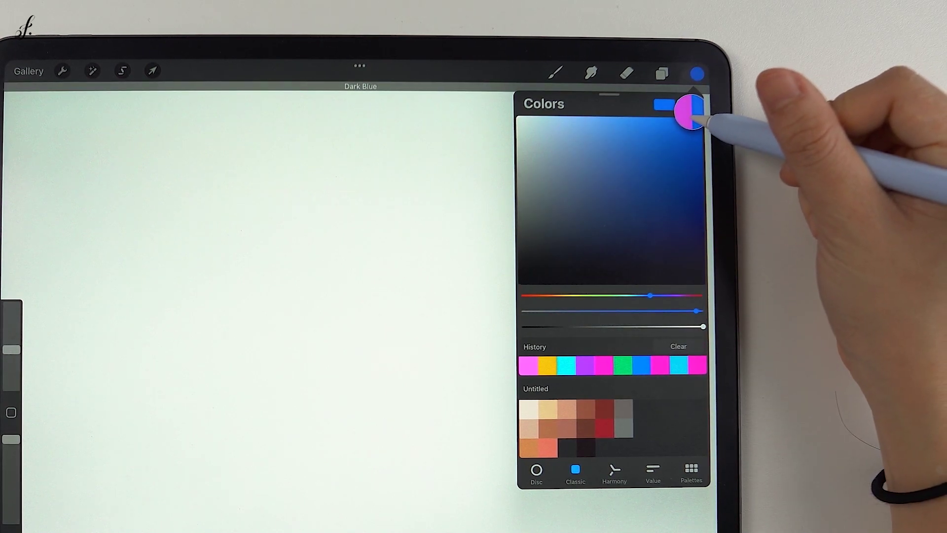
drag(691, 111, 691, 118)
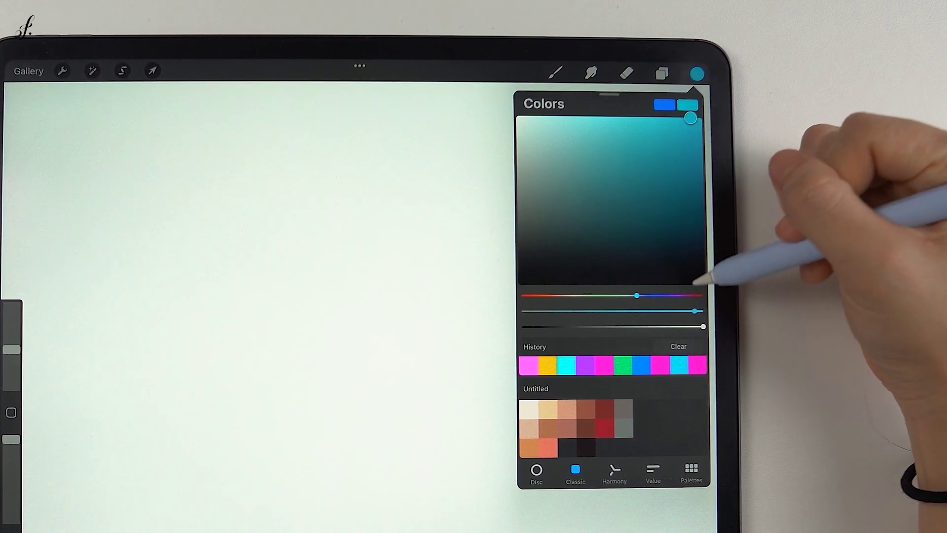
click(694, 295)
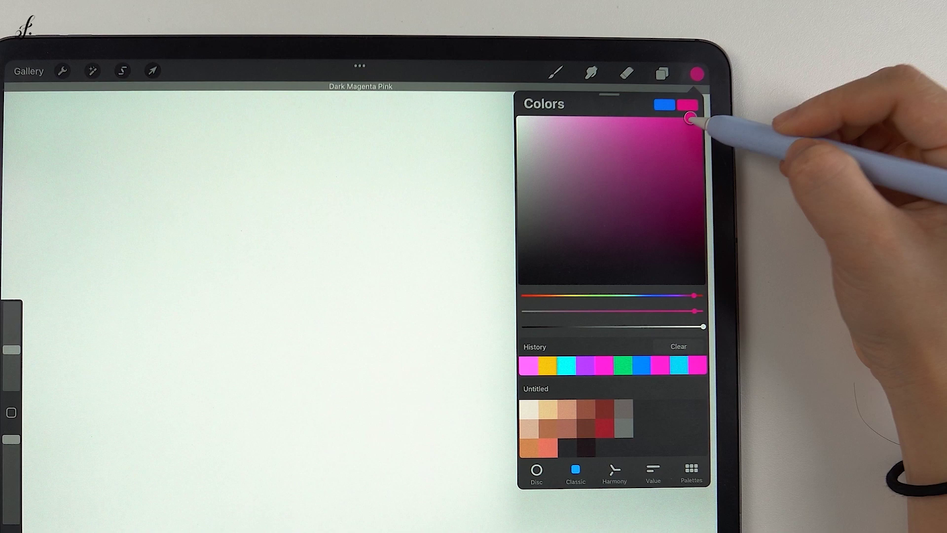
click(681, 115)
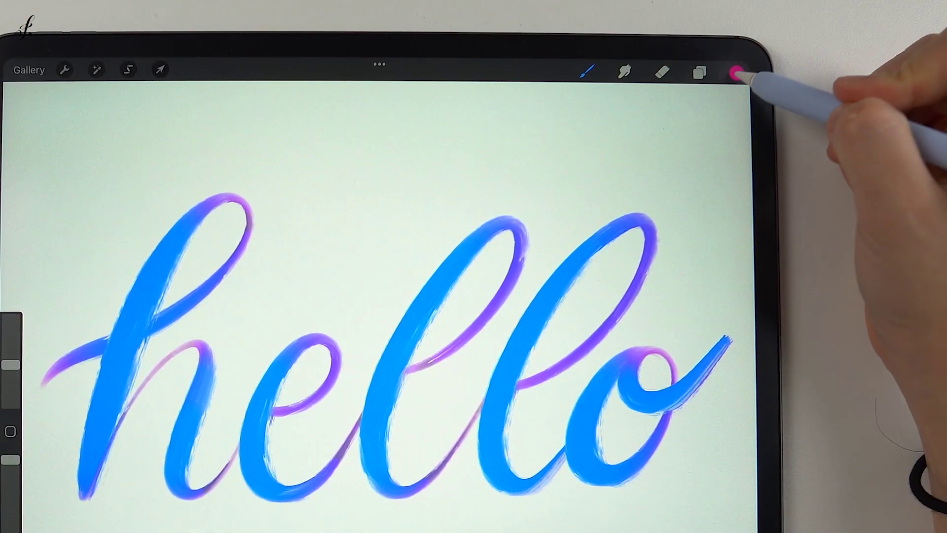
- Swap the active colour from pink back to blue in the Colors panel
click(731, 73)
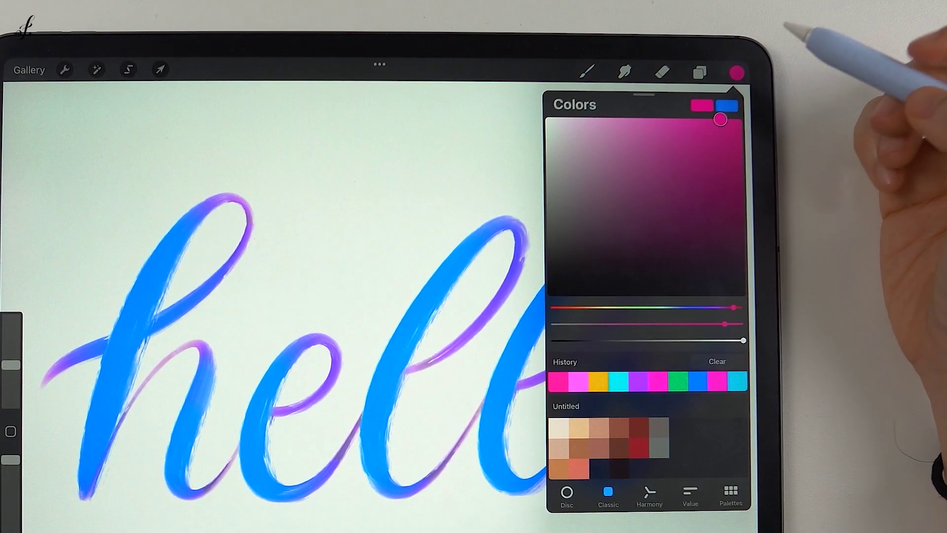
click(727, 106)
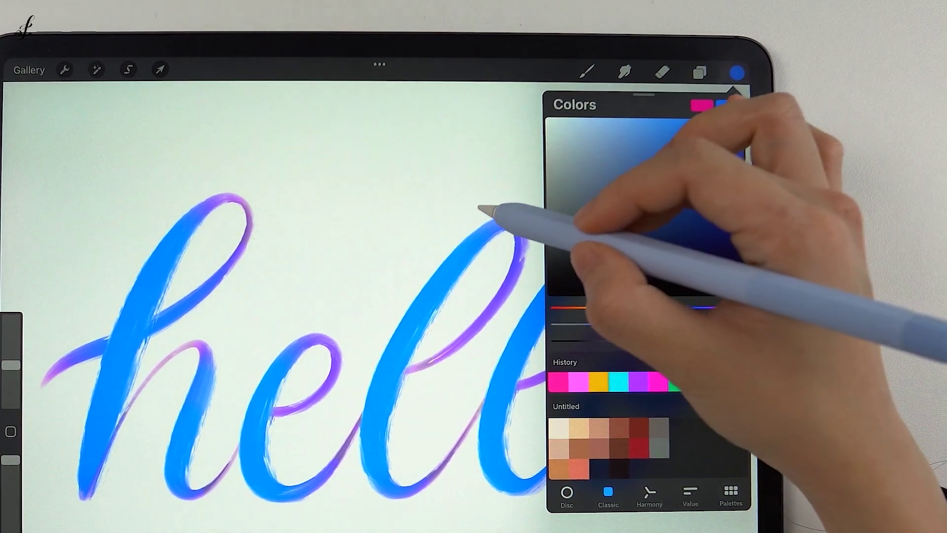
click(481, 210)
- Add Layer 2, hide Layer 1's blue lettering, and re-letter 'hello' in pink
click(701, 72)
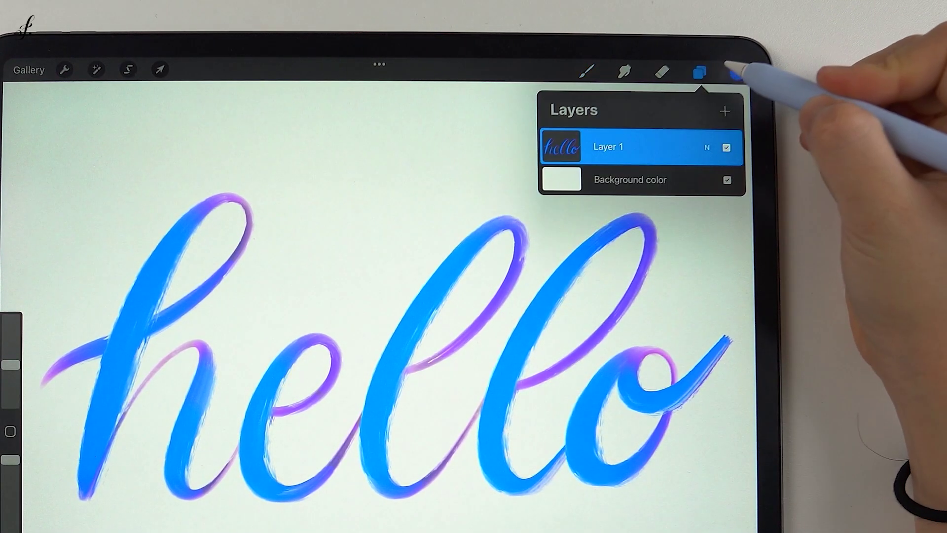
click(726, 111)
click(728, 184)
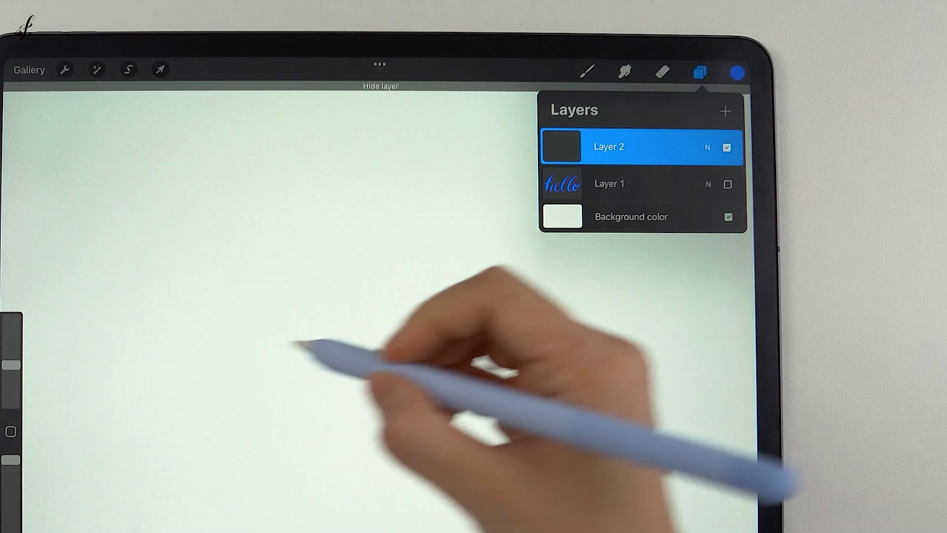
mouse_move(100, 295)
mouse_down()
mouse_move(233, 152)
mouse_move(395, 279)
mouse_move(370, 418)
mouse_move(490, 282)
mouse_move(449, 328)
mouse_move(553, 305)
mouse_move(688, 144)
mouse_move(570, 417)
mouse_move(635, 384)
mouse_up()
mouse_move(721, 274)
mouse_down()
mouse_move(737, 363)
mouse_move(769, 307)
mouse_up()
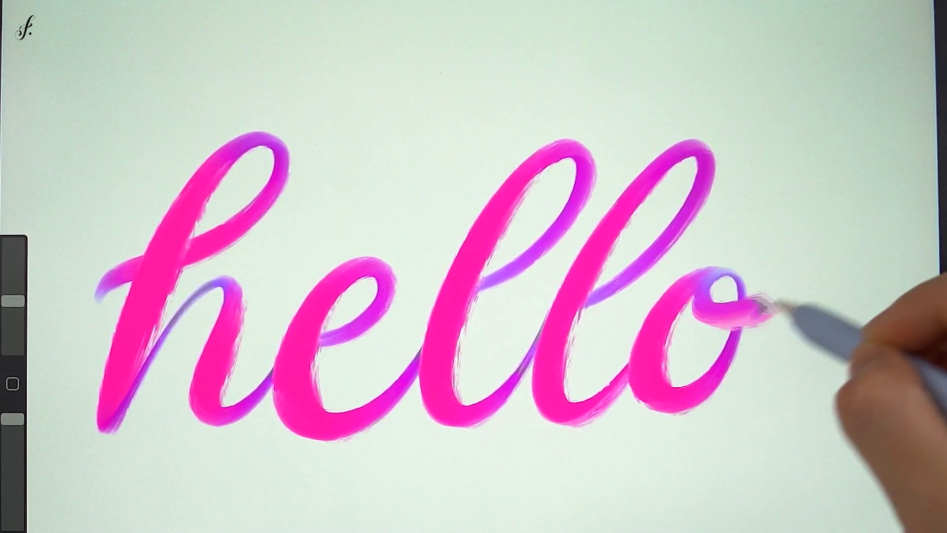
scroll(474, 266, up, 3)
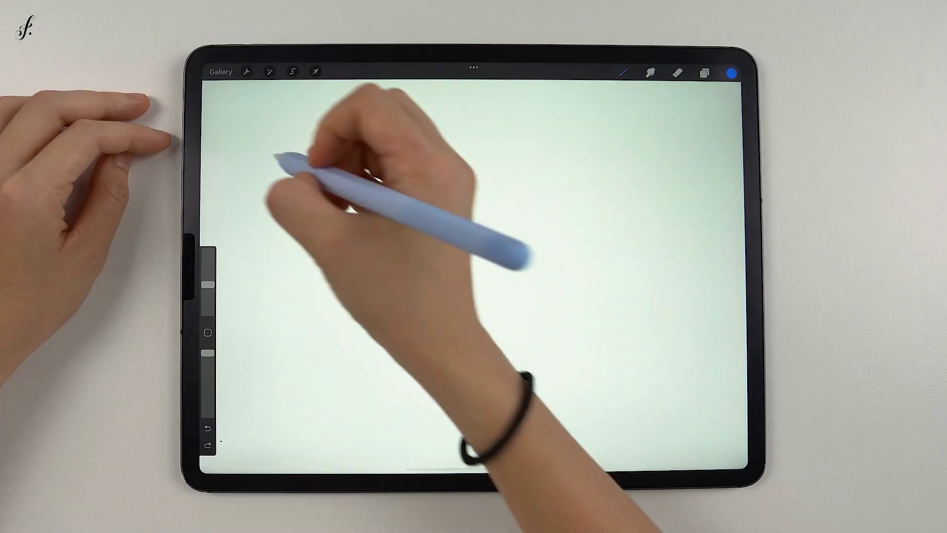
- Draw three vertical squiggles: pink on the left, blue in the middle, green on the right
mouse_move(251, 154)
mouse_down()
mouse_move(384, 292)
mouse_move(365, 446)
mouse_up()
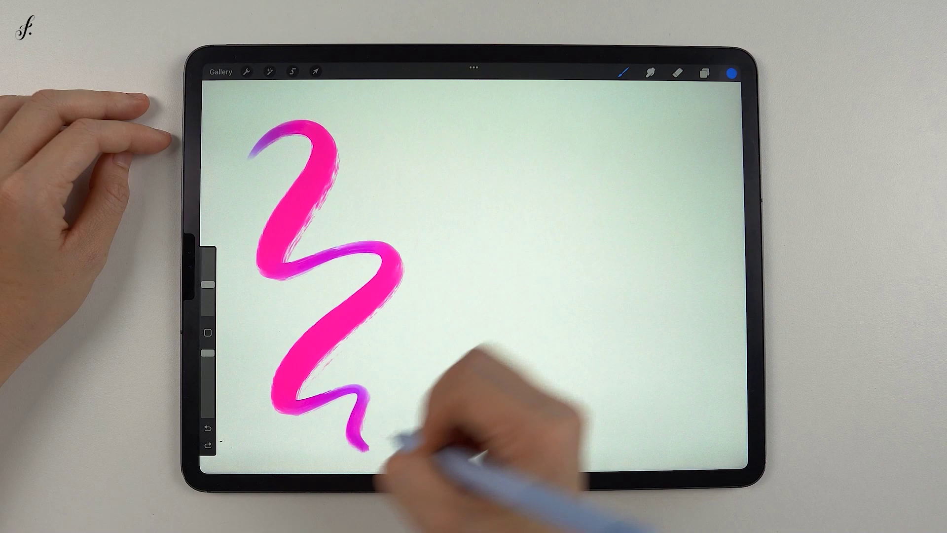
mouse_move(422, 144)
mouse_down()
mouse_move(493, 144)
mouse_move(521, 236)
mouse_move(445, 338)
mouse_move(456, 440)
mouse_up()
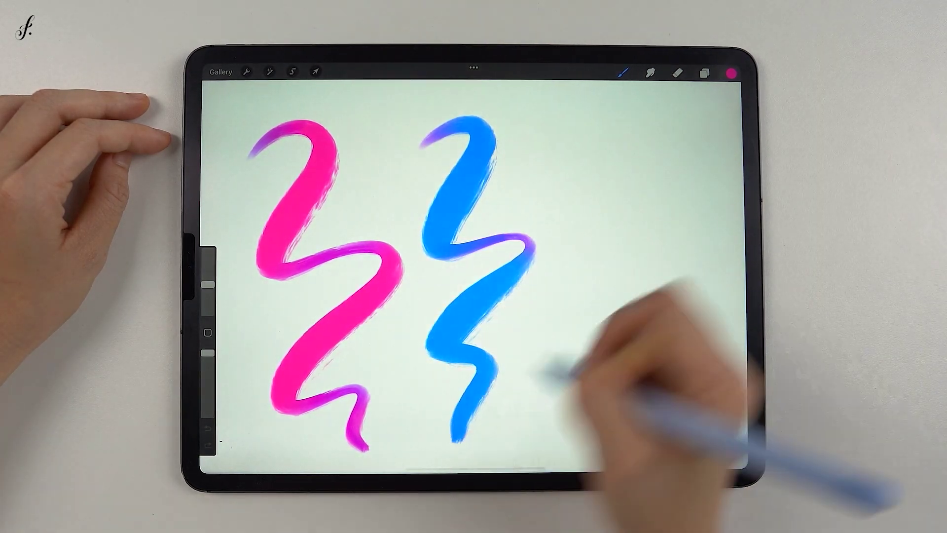
mouse_move(584, 133)
mouse_down()
mouse_move(579, 239)
mouse_move(666, 266)
mouse_move(674, 352)
mouse_move(634, 429)
mouse_move(607, 441)
mouse_up()
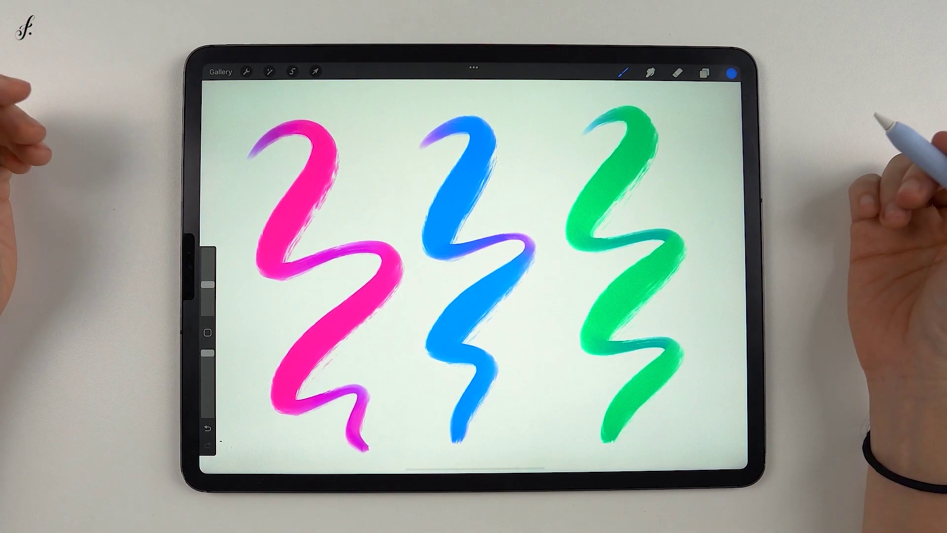
- Draw a first magenta letter stroke on the gridded canvas with Freya Gouache Lettering 3
drag(289, 219, 267, 287)
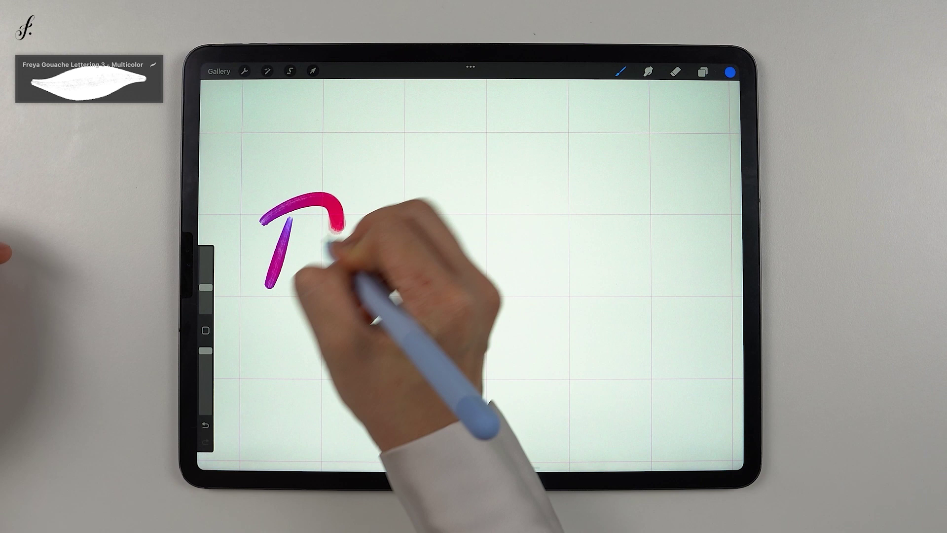